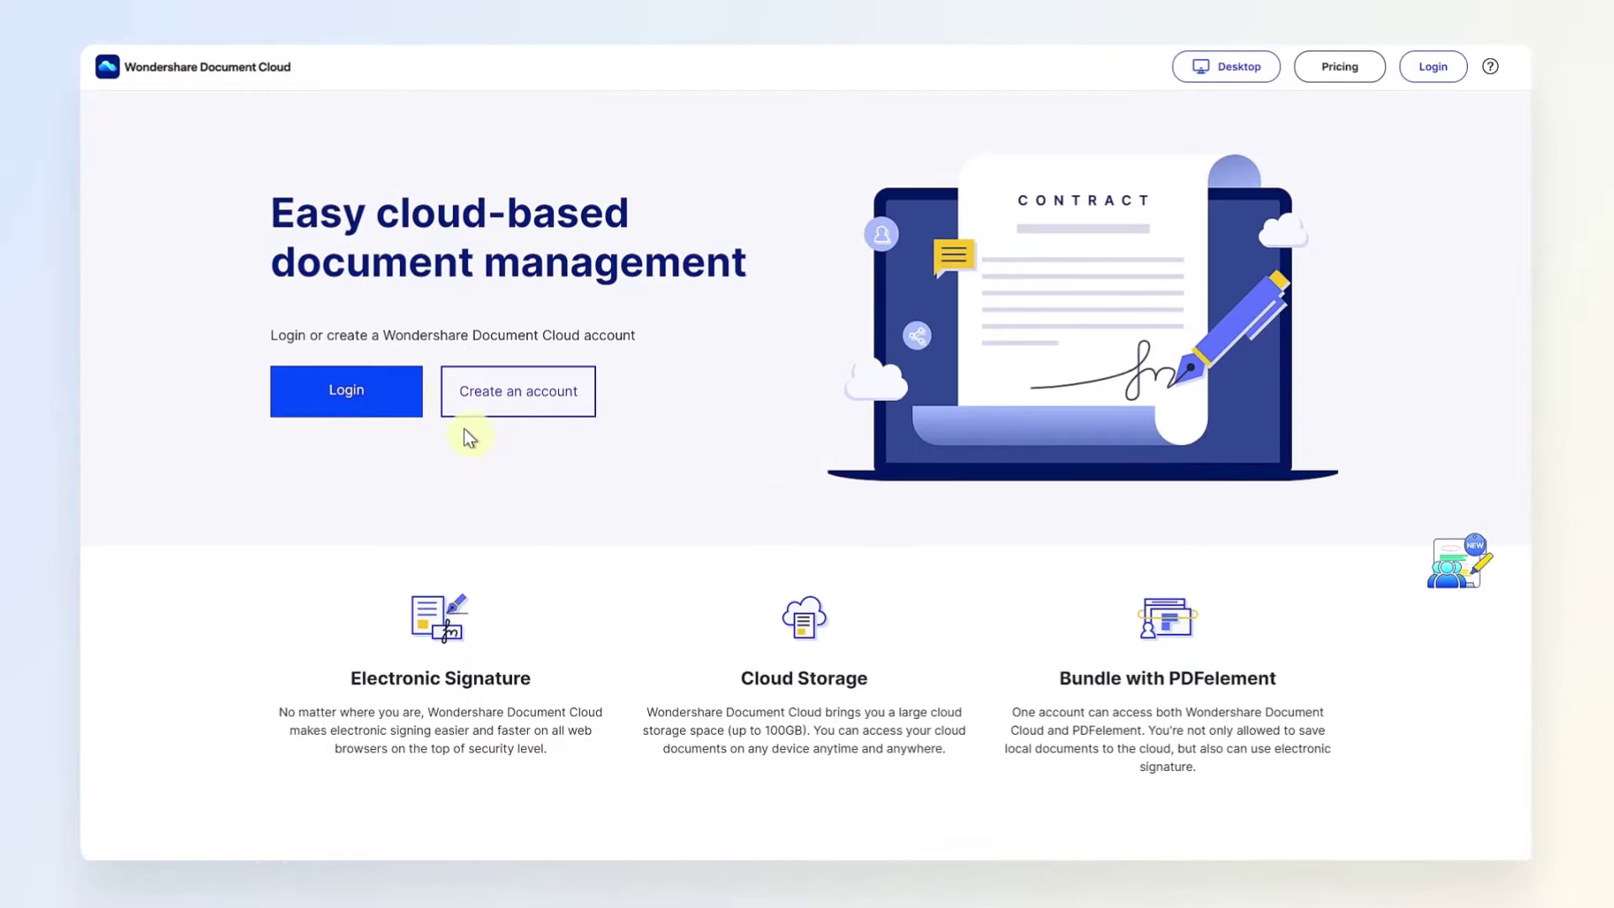
- Sign in to Wondershare Document Cloud with the account email and password
left_click(403, 384)
left_click(750, 395)
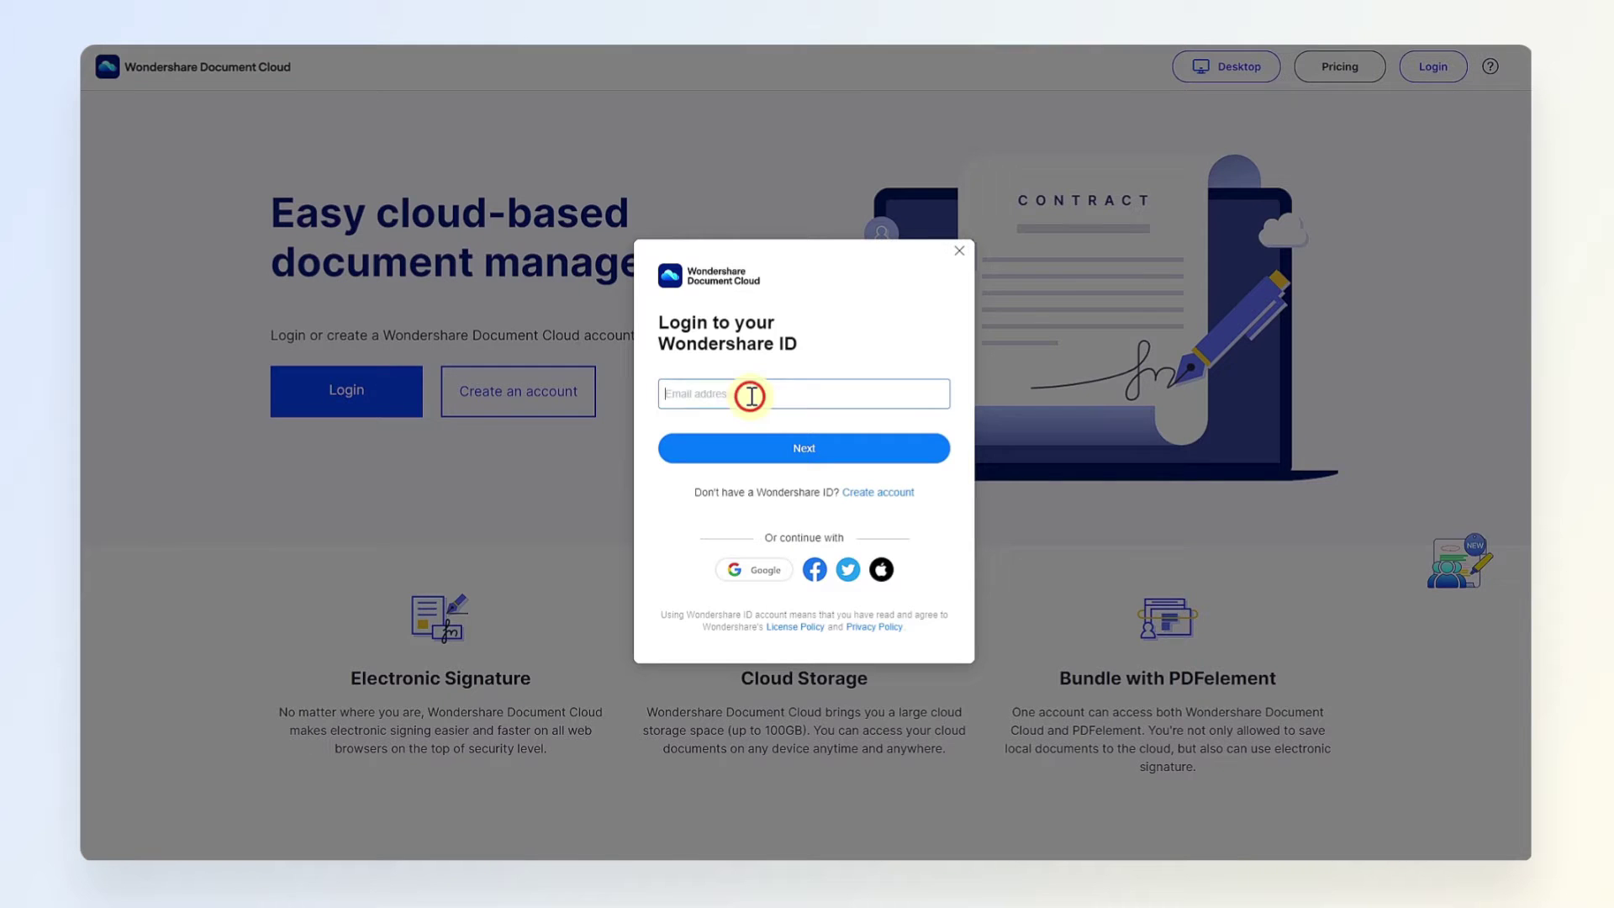
left_click(803, 448)
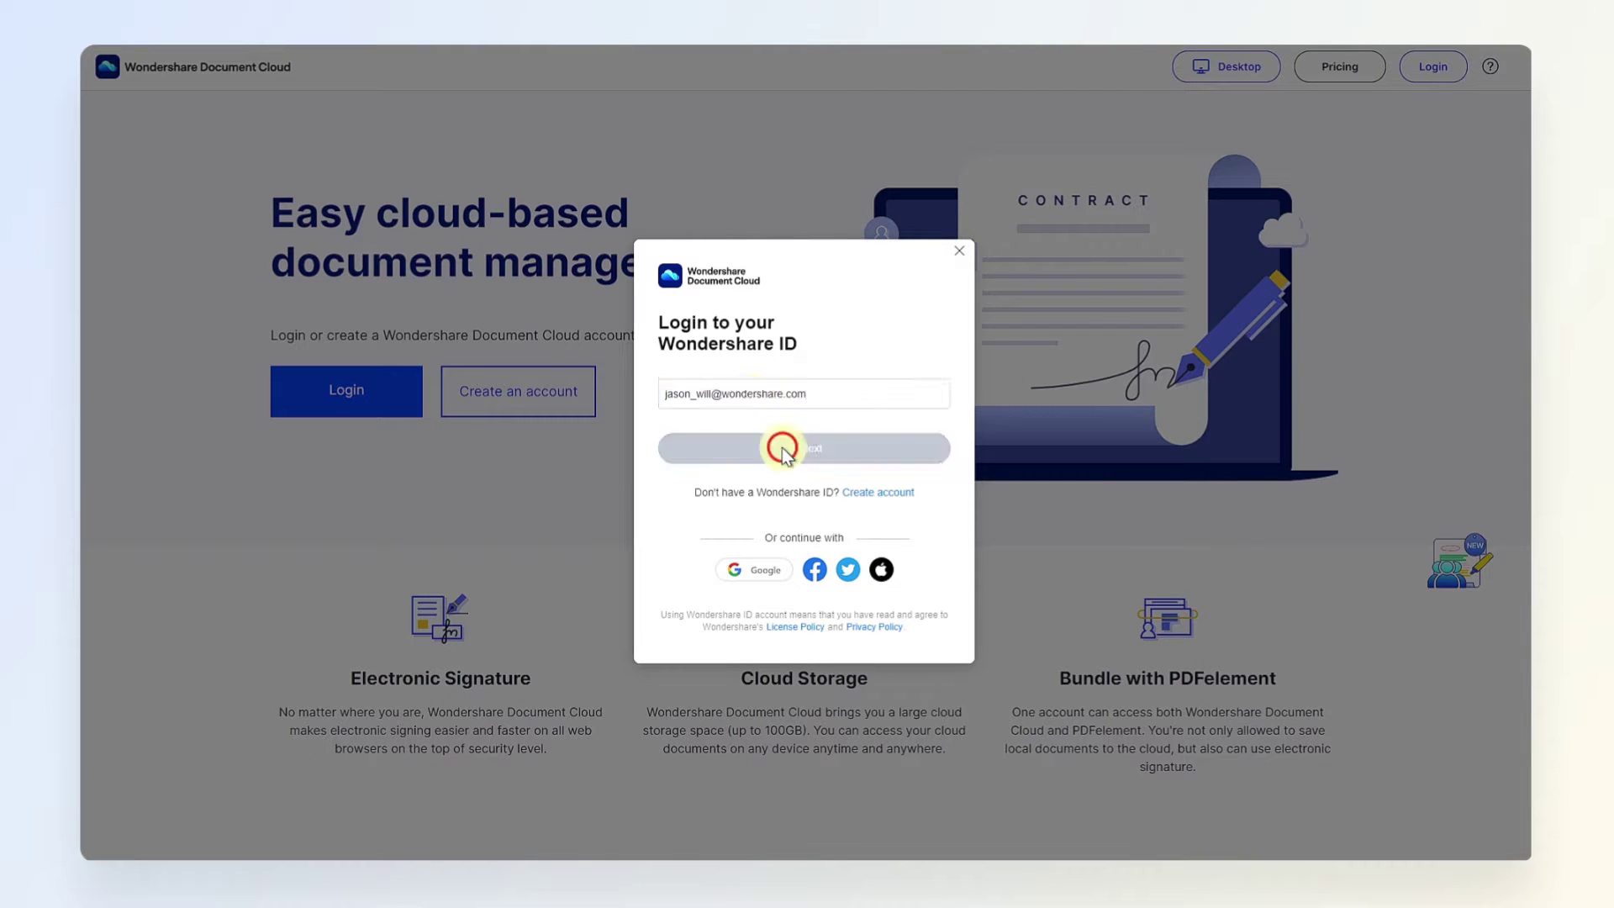
left_click(775, 385)
type("••••••••")
left_click(804, 467)
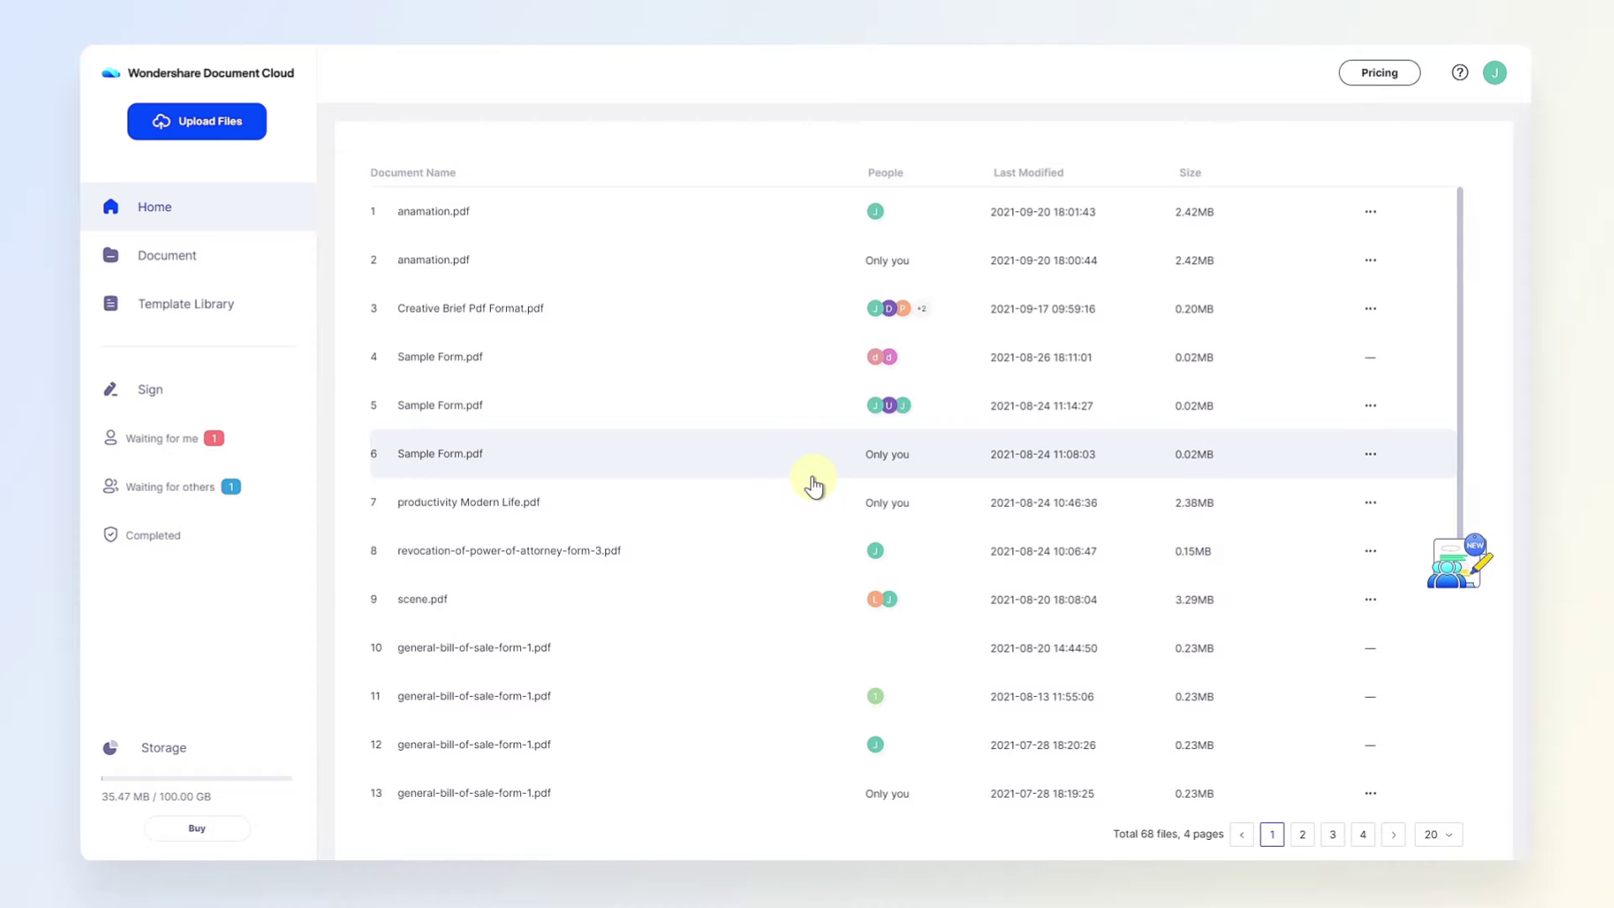
- Upload 01 Travelling.pdf from the Original folder to the cloud library
left_click(233, 121)
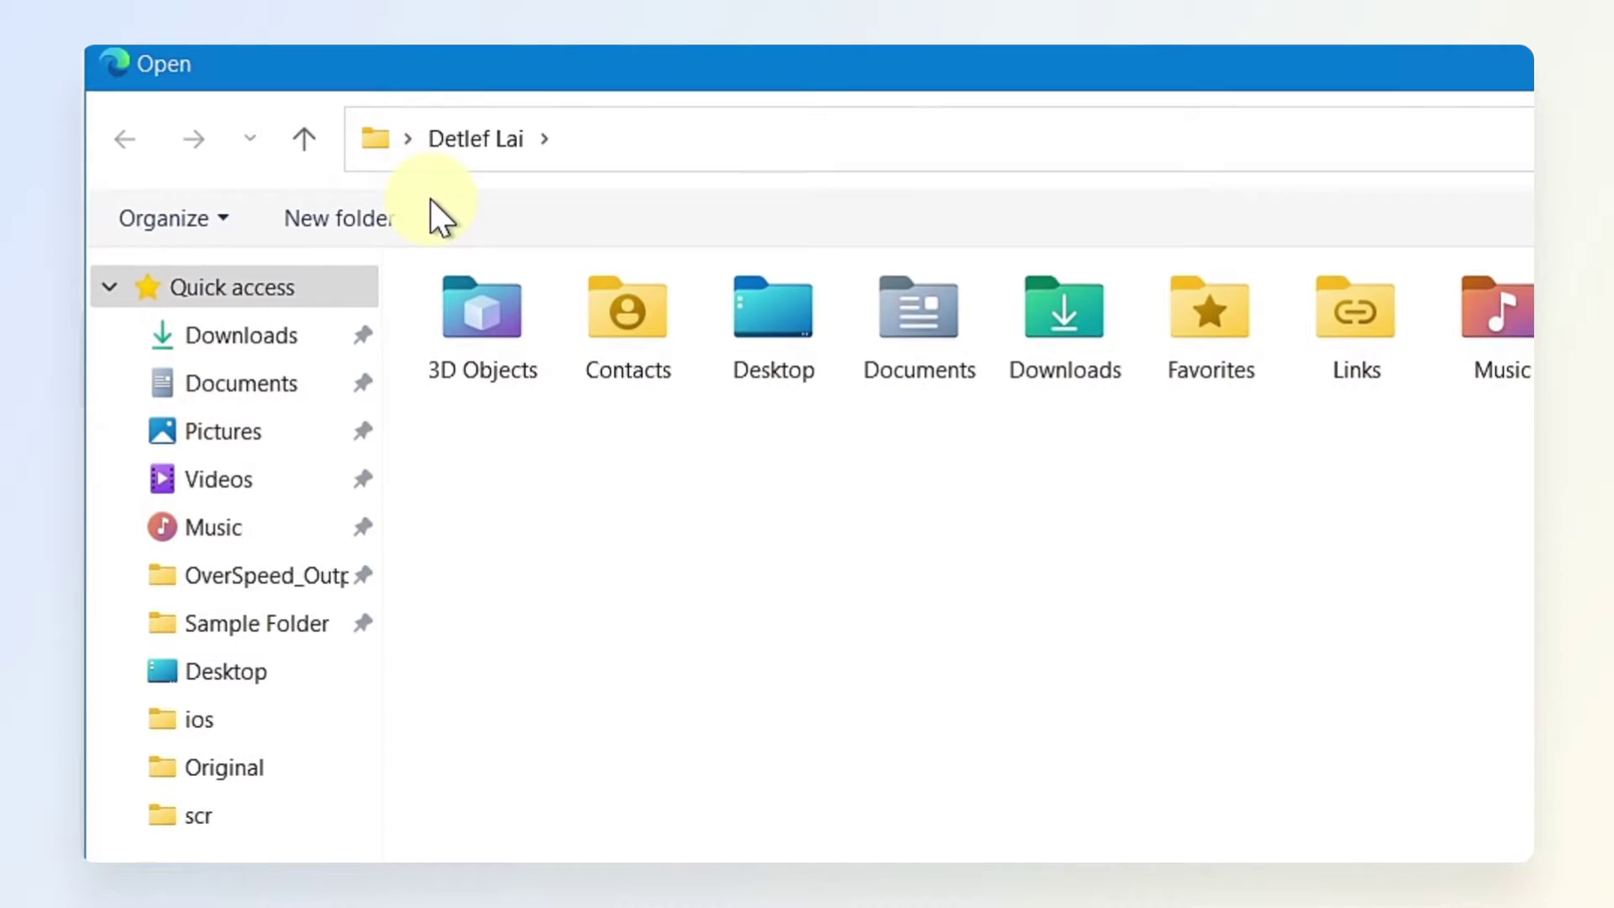
left_click(217, 750)
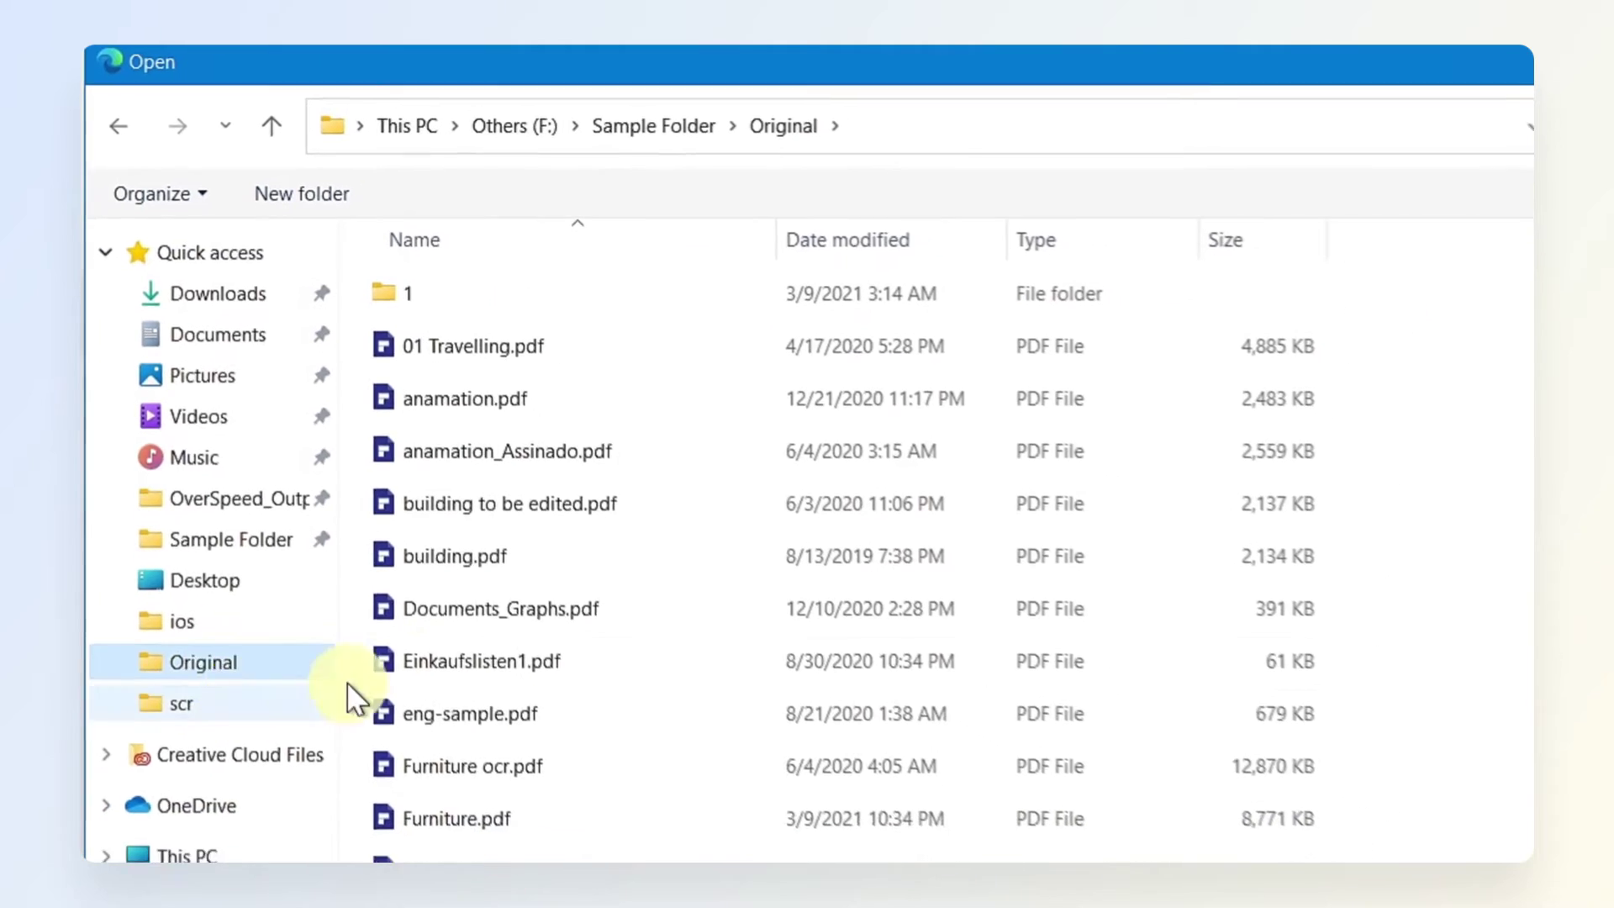
left_click(472, 346)
left_click(1336, 819)
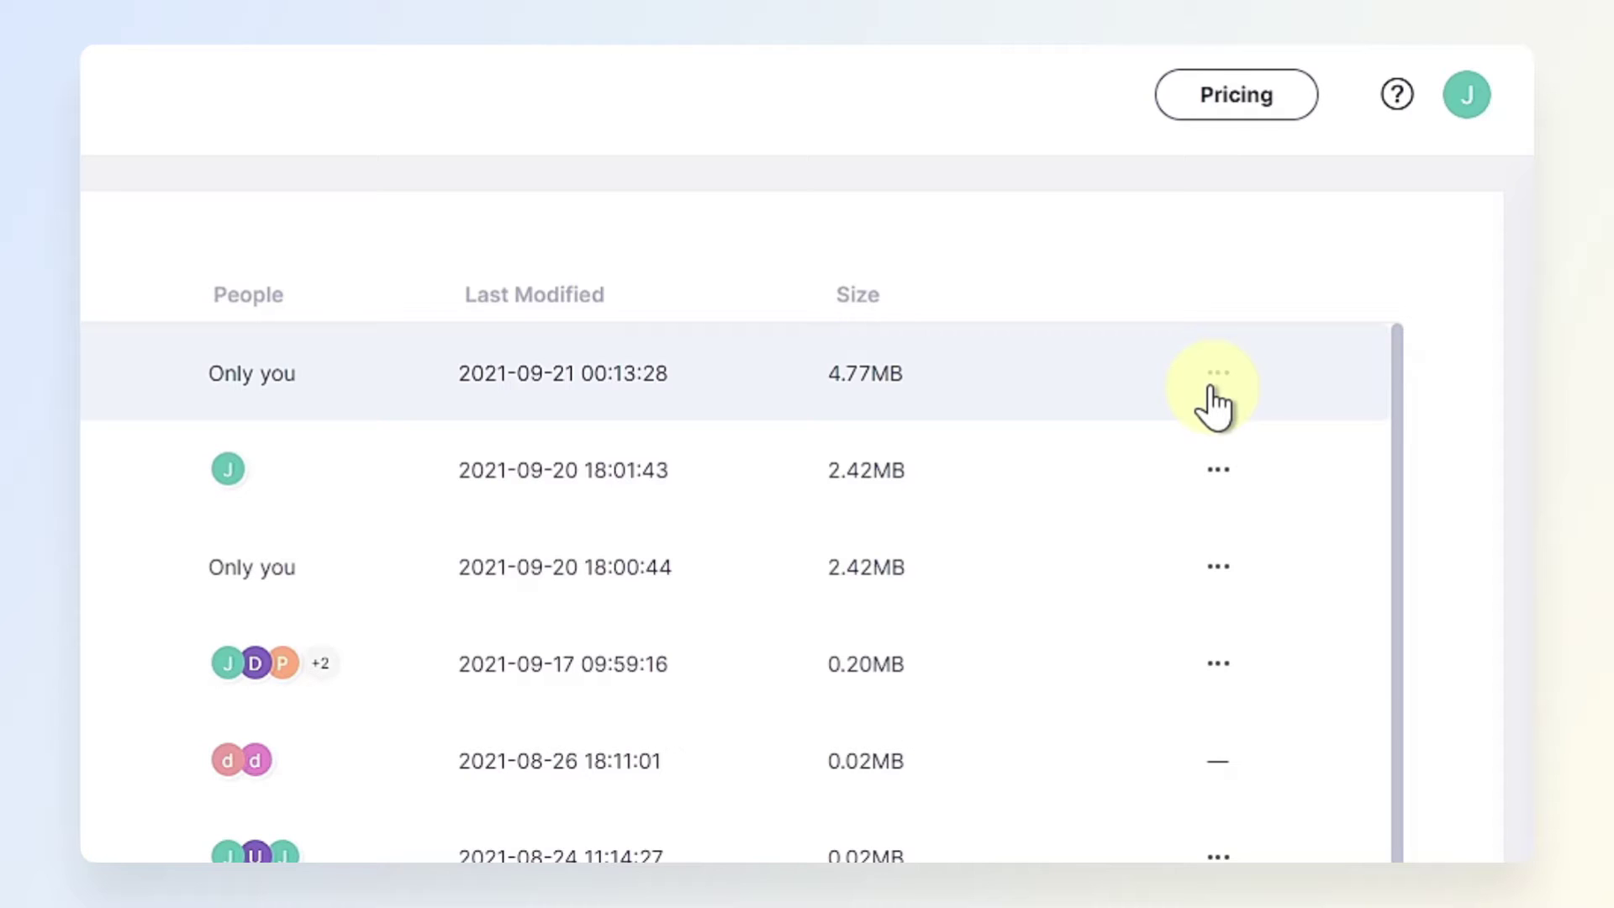
- Open the Share dialog for 01 Travelling.pdf from its row's actions menu
left_click(1217, 379)
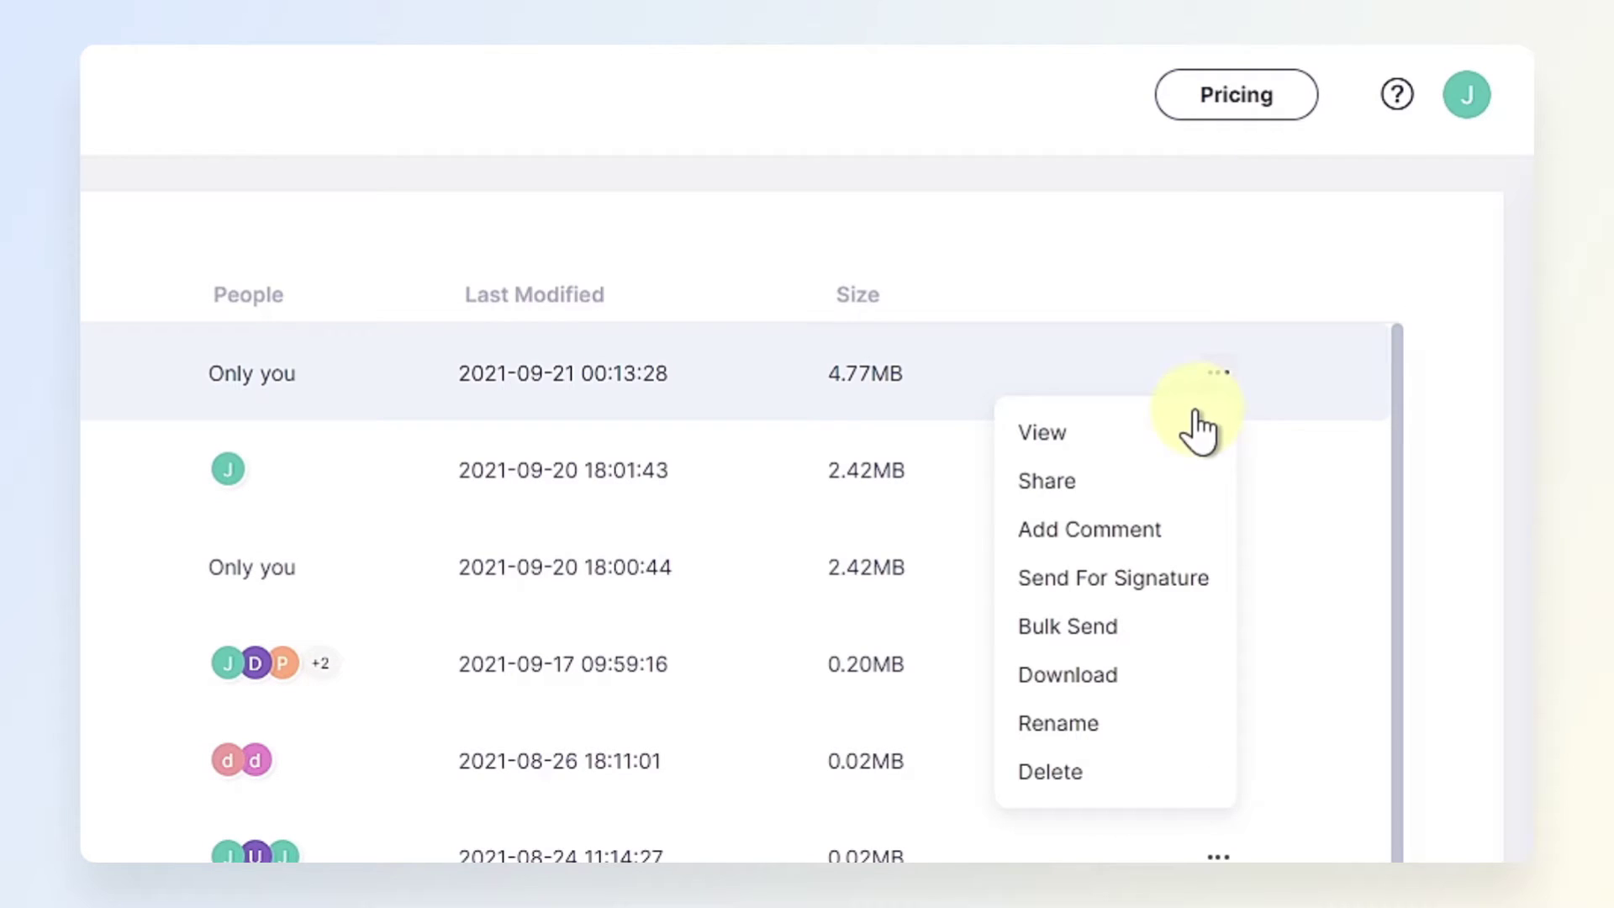
left_click(1173, 486)
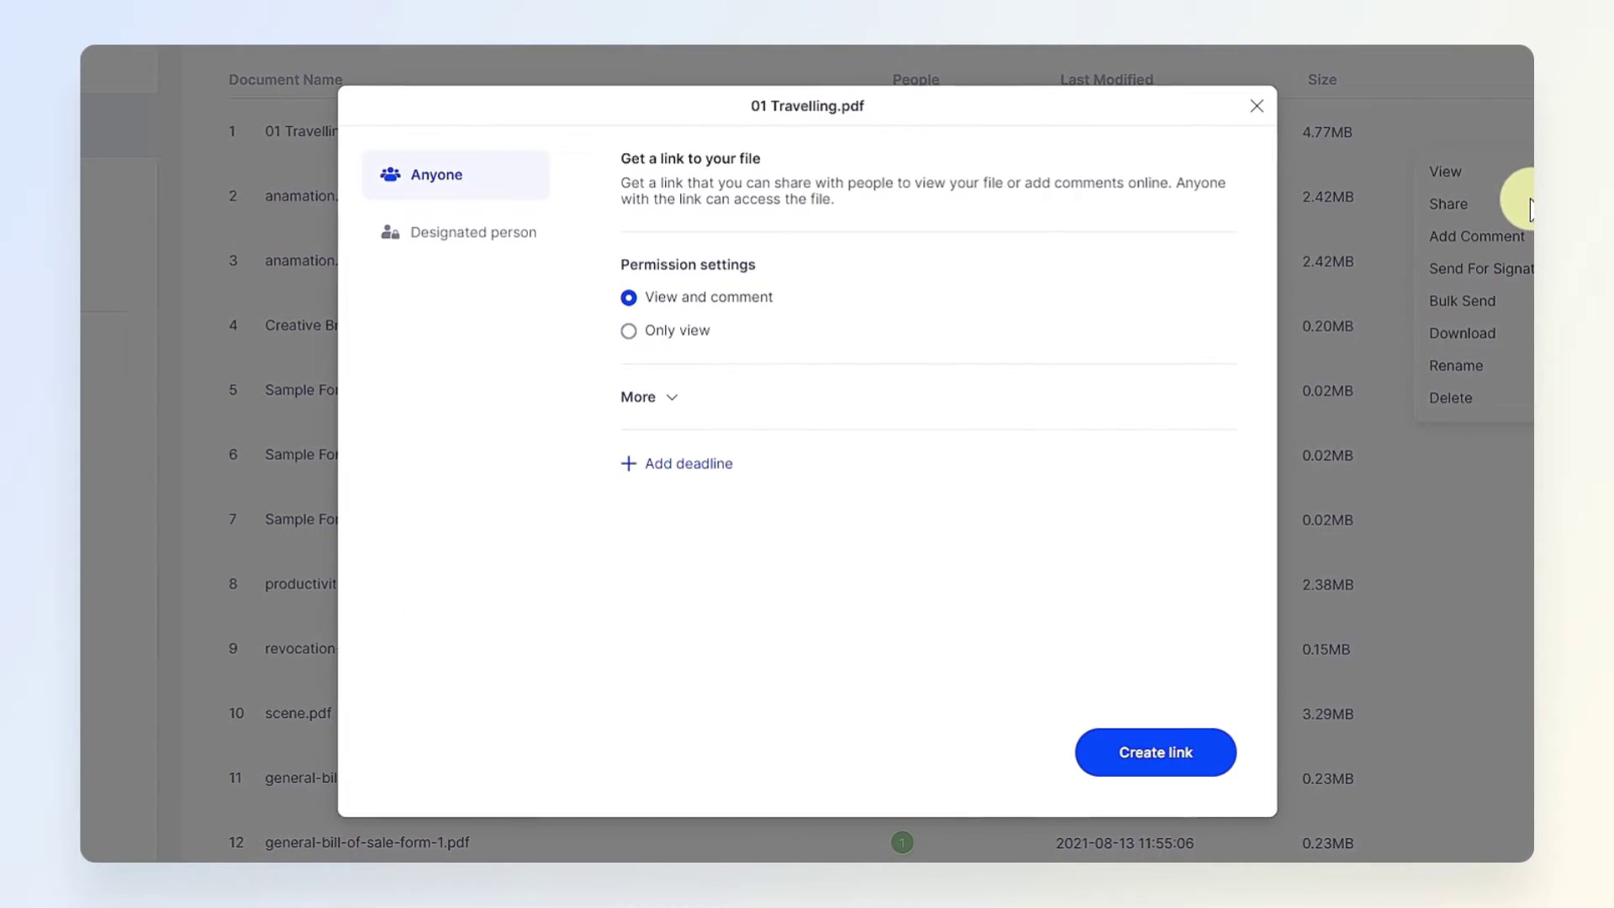
left_click(677, 331)
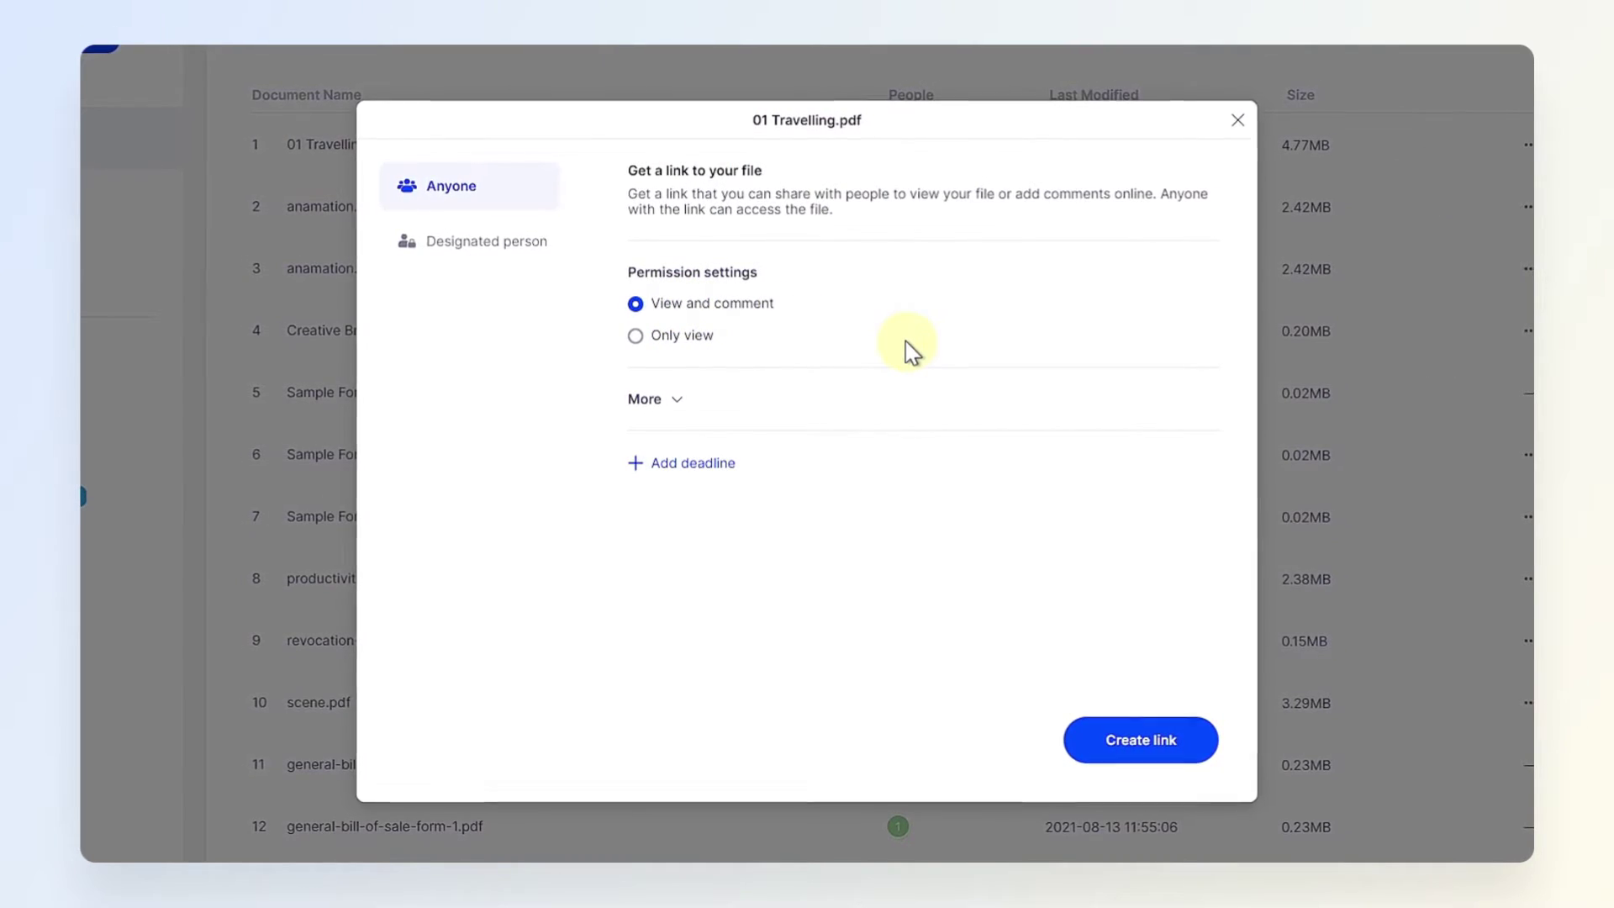
- Share with a designated person, adding message 'hi, please check the file' and a verification code
left_click(427, 247)
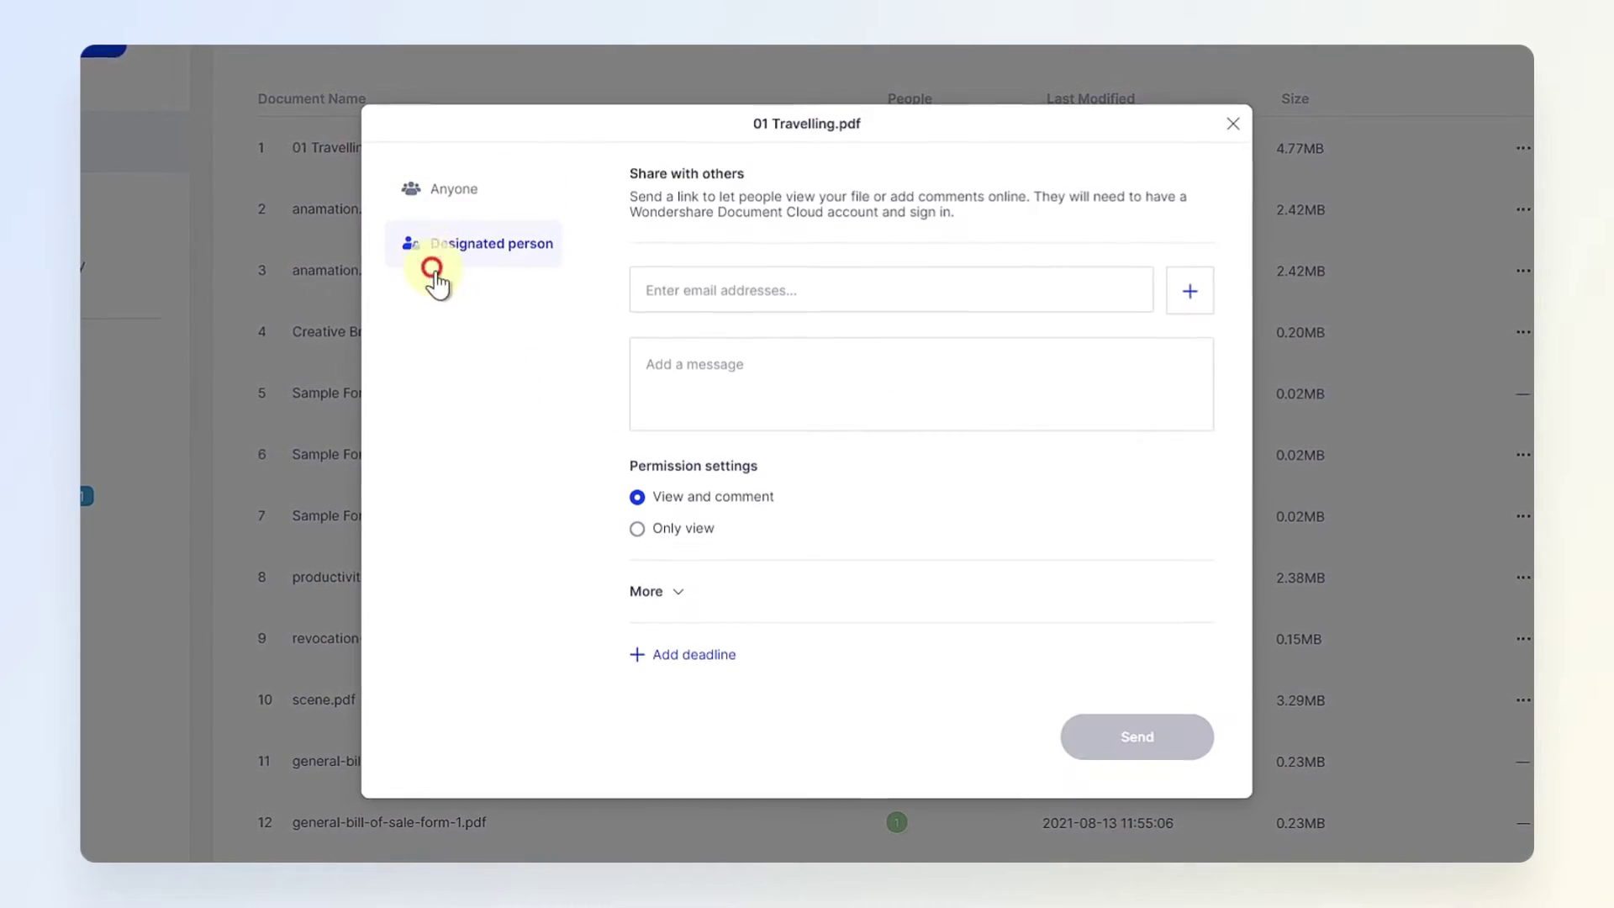
left_click(696, 293)
type("person@mail.com")
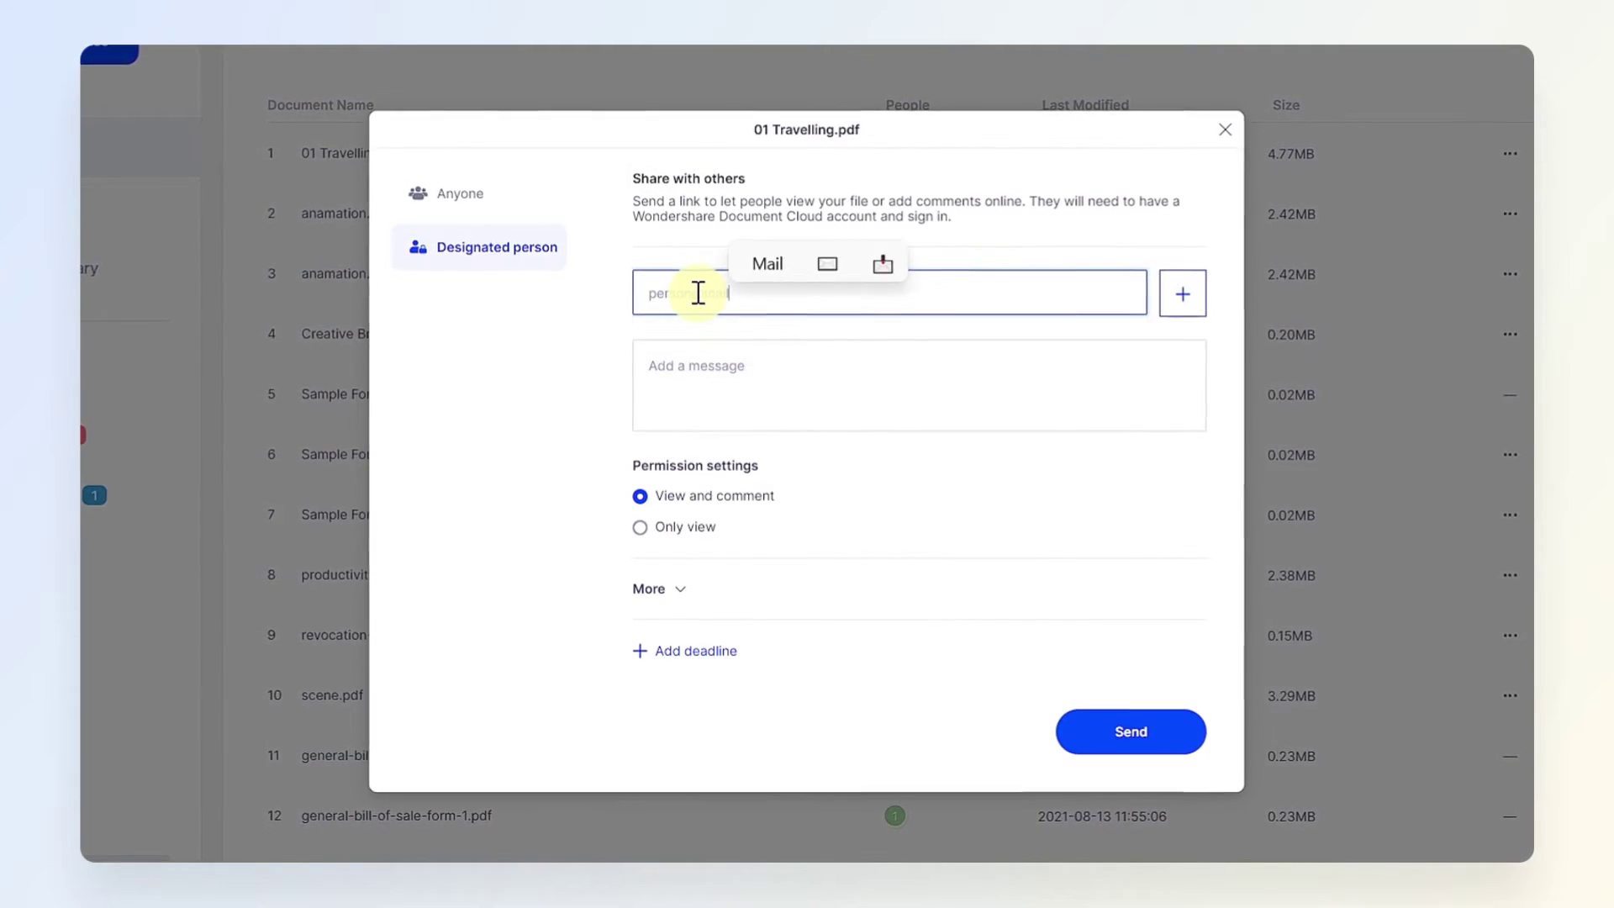
left_click(727, 382)
type(", please check the file")
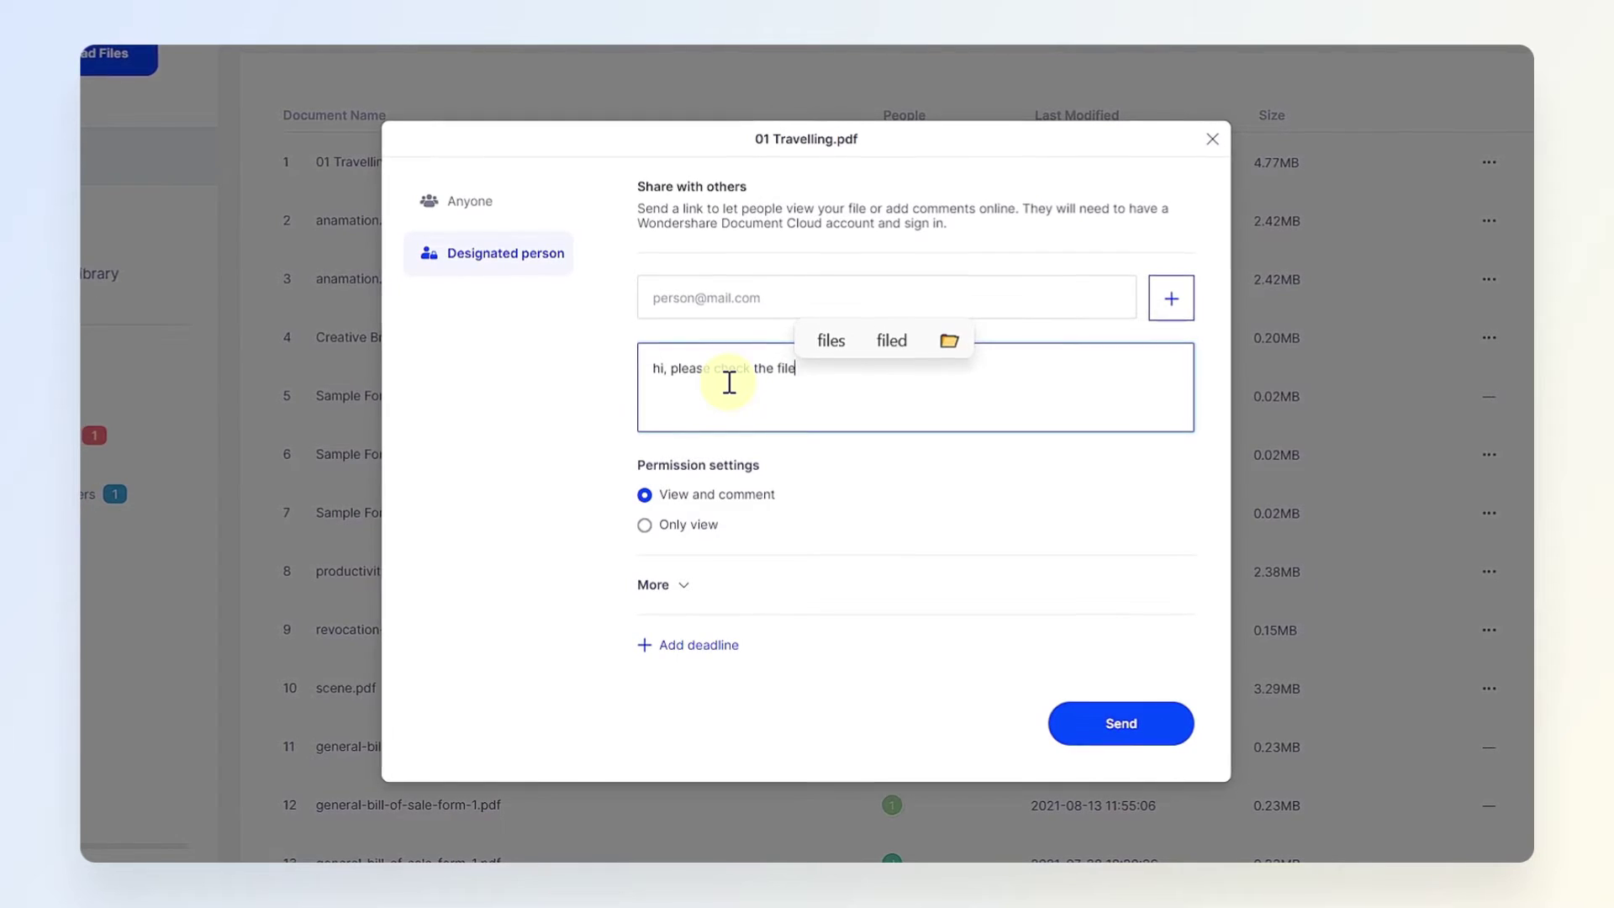
left_click(685, 580)
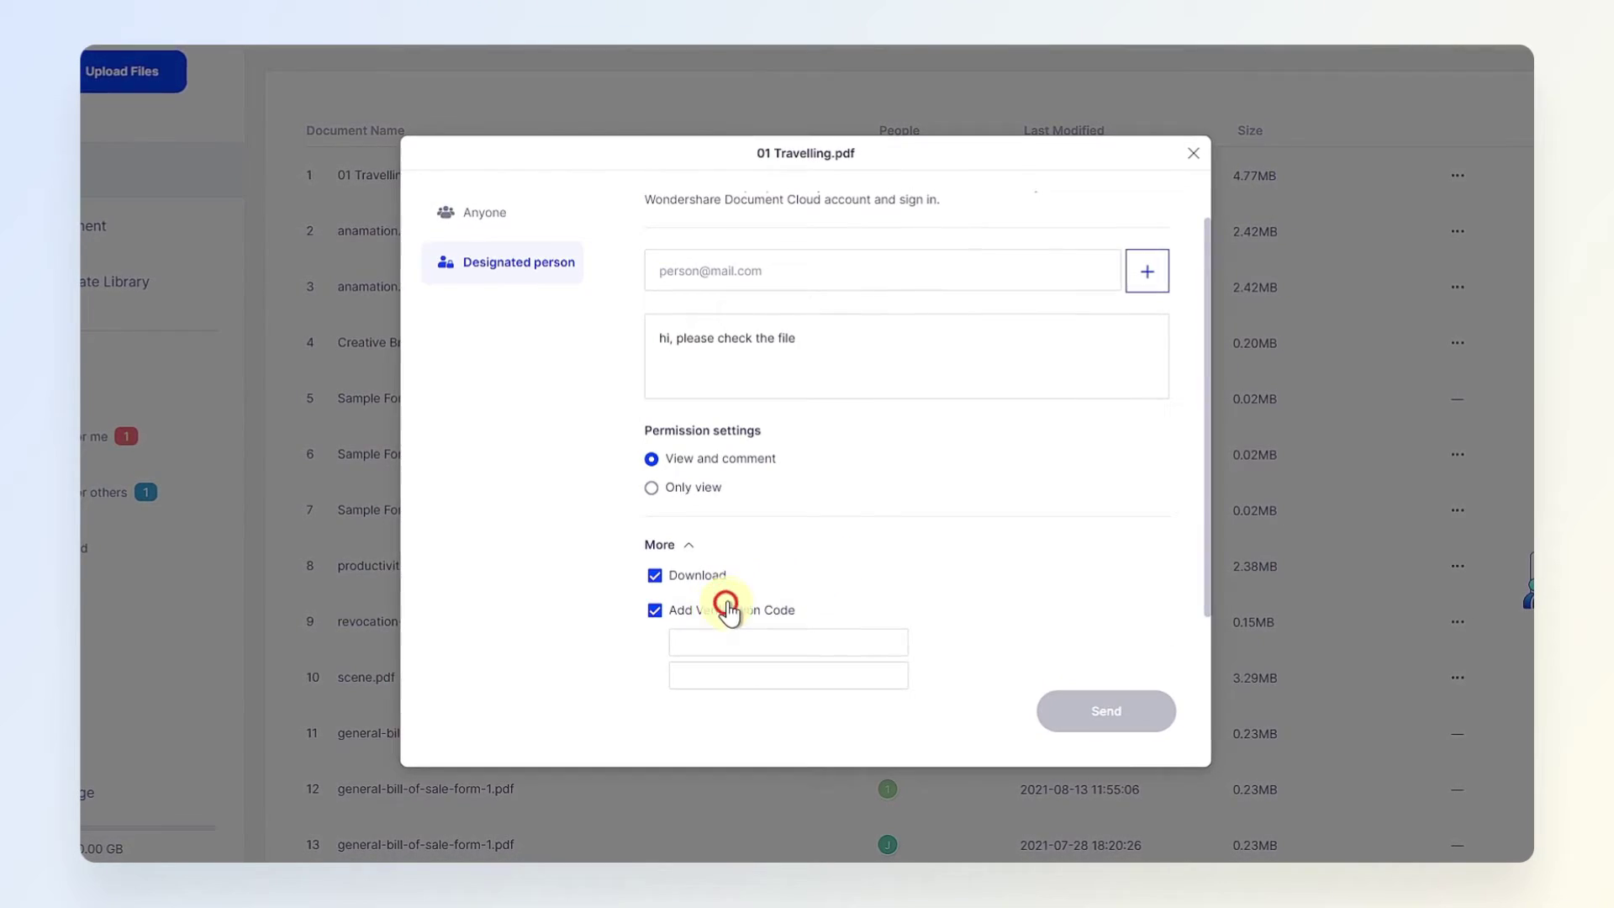
scroll(725, 609, "down", 2)
left_click(828, 539)
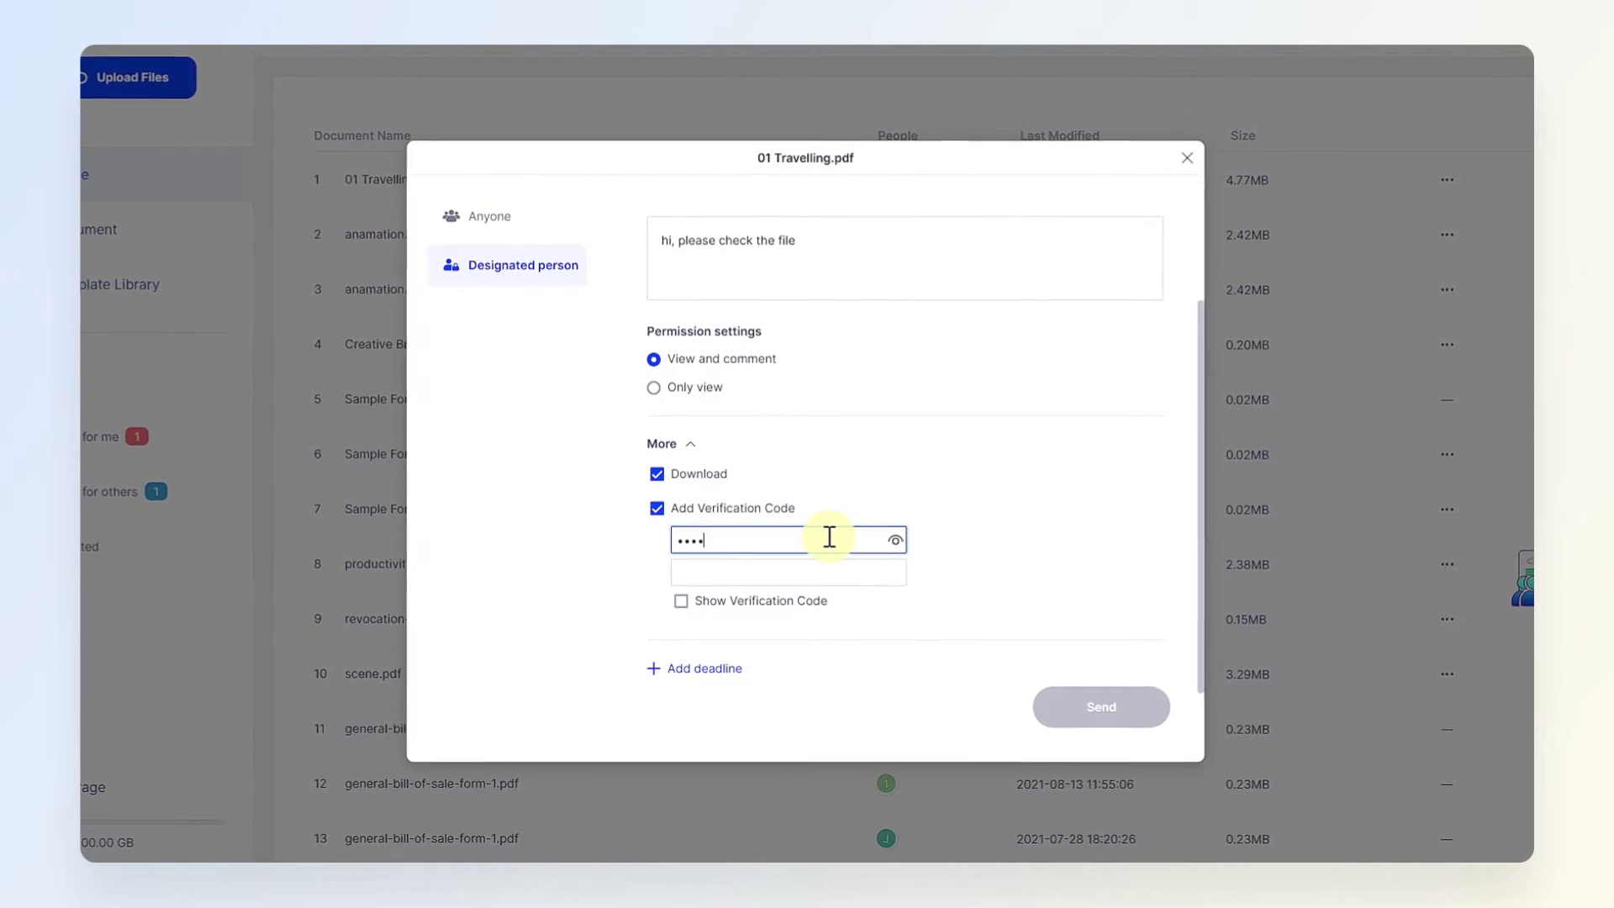
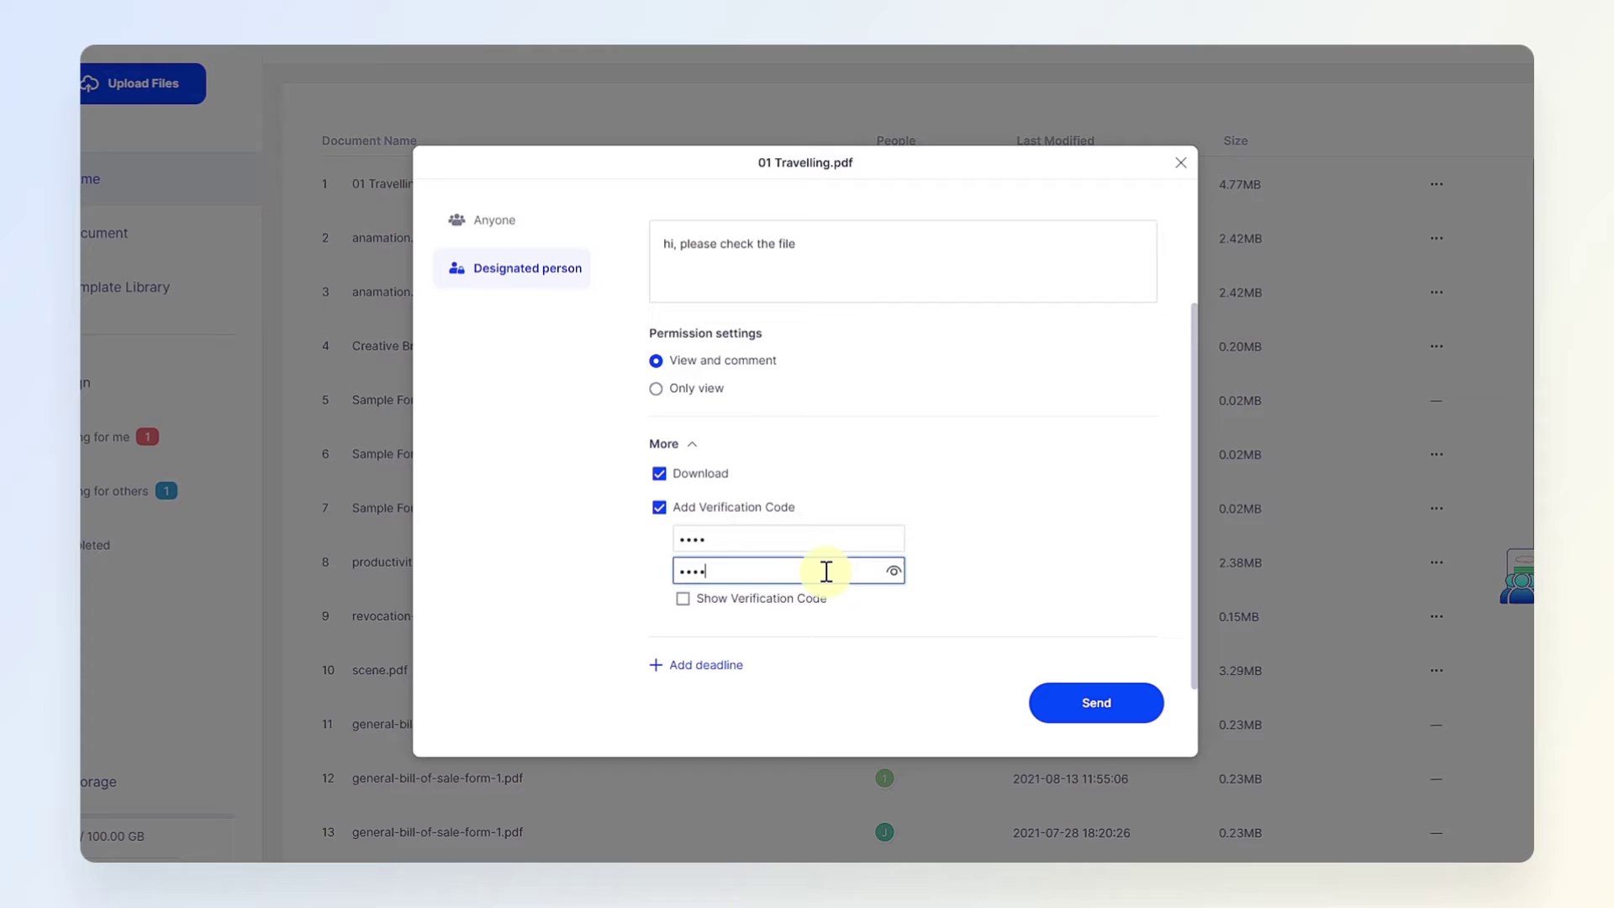
- Add a 30 September 2021 deadline and send the share to the recipient
left_click(685, 663)
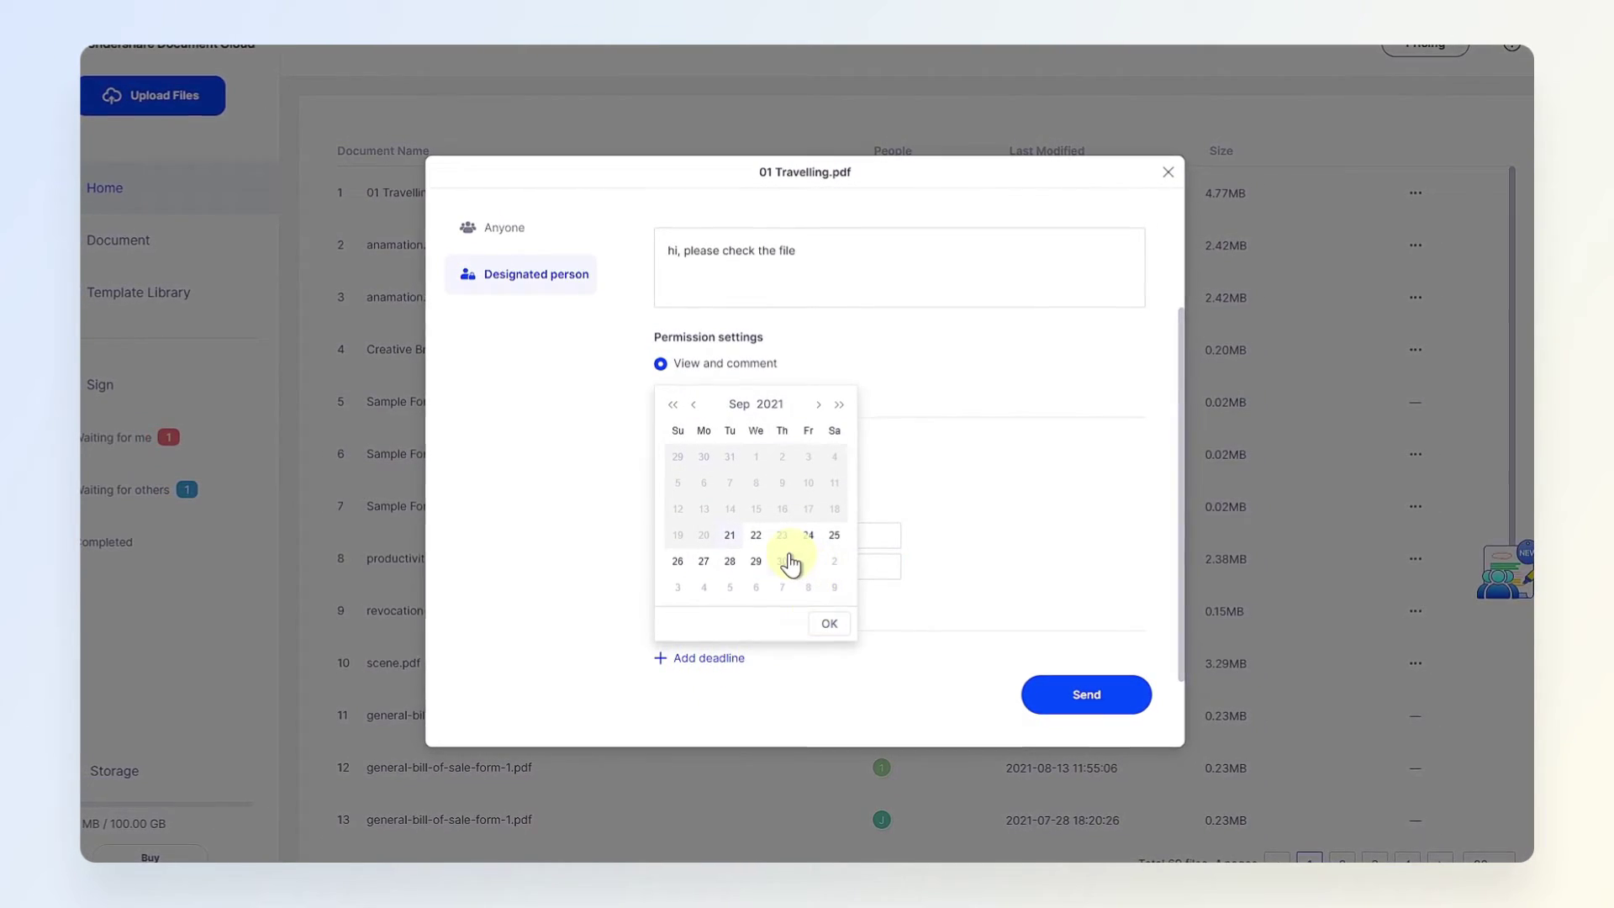
left_click(832, 625)
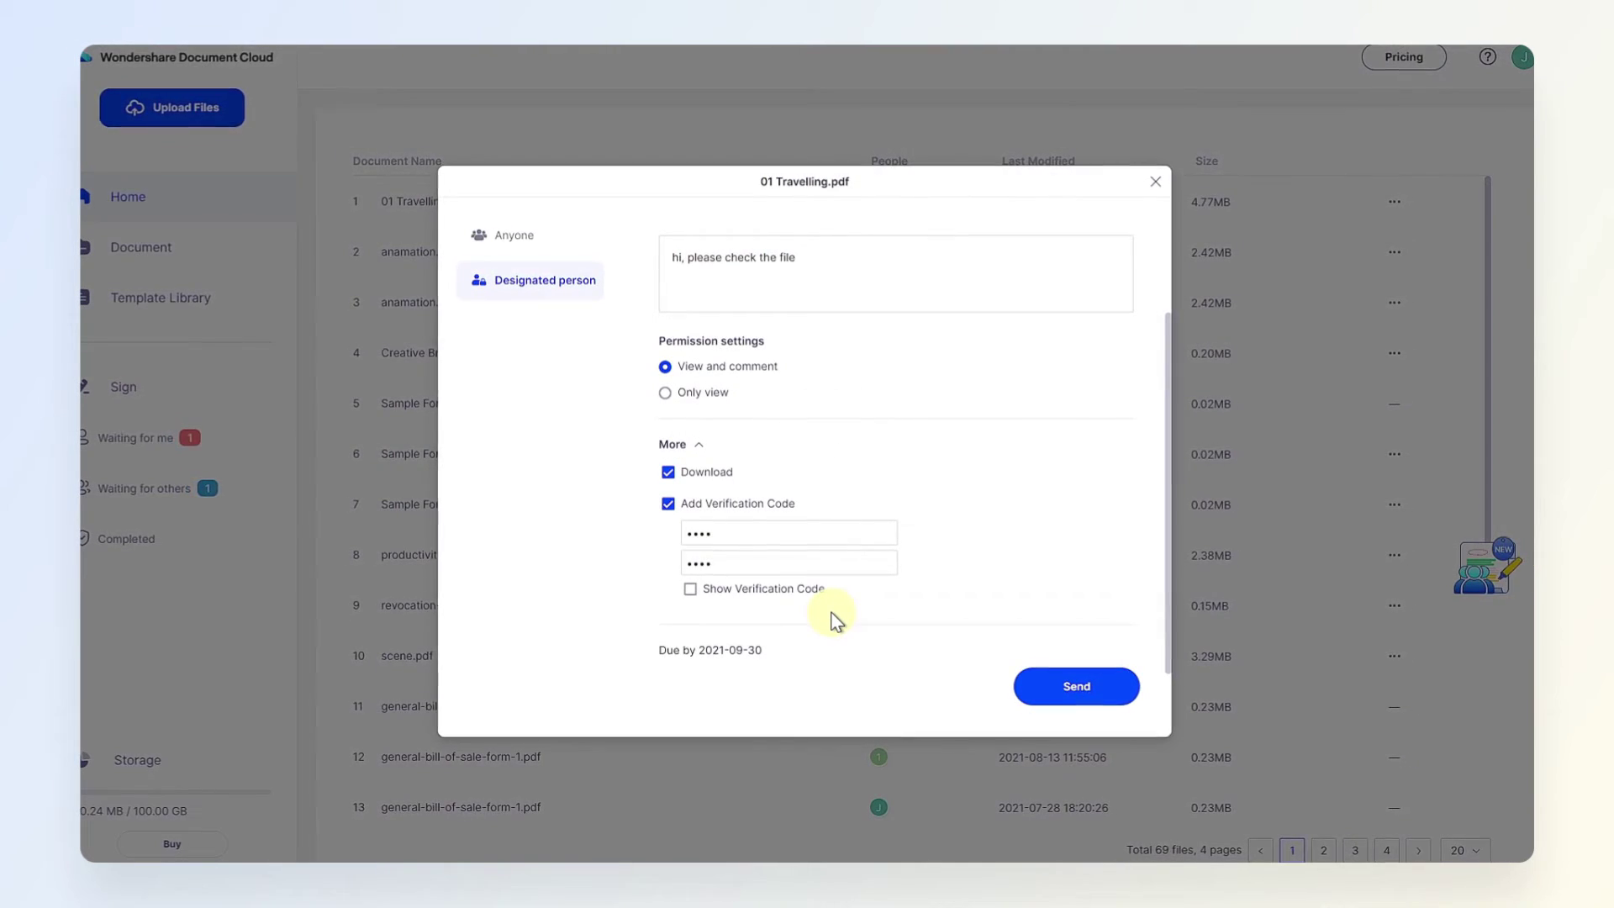
left_click(1076, 685)
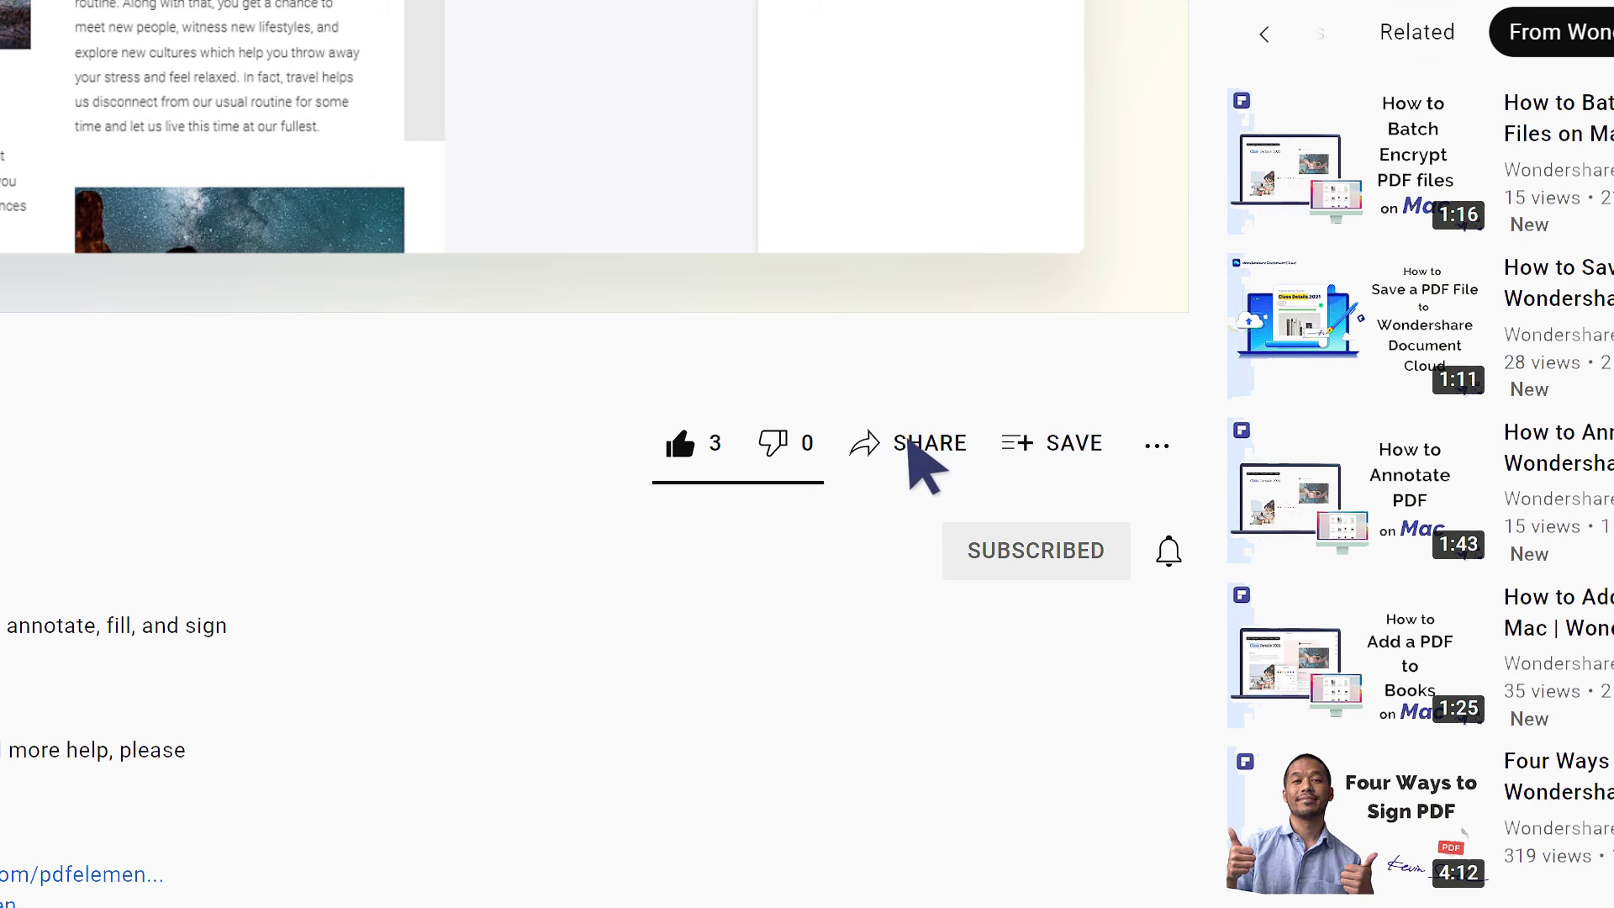
- Open the Share dialog for the YouTube tutorial video
left_click(915, 448)
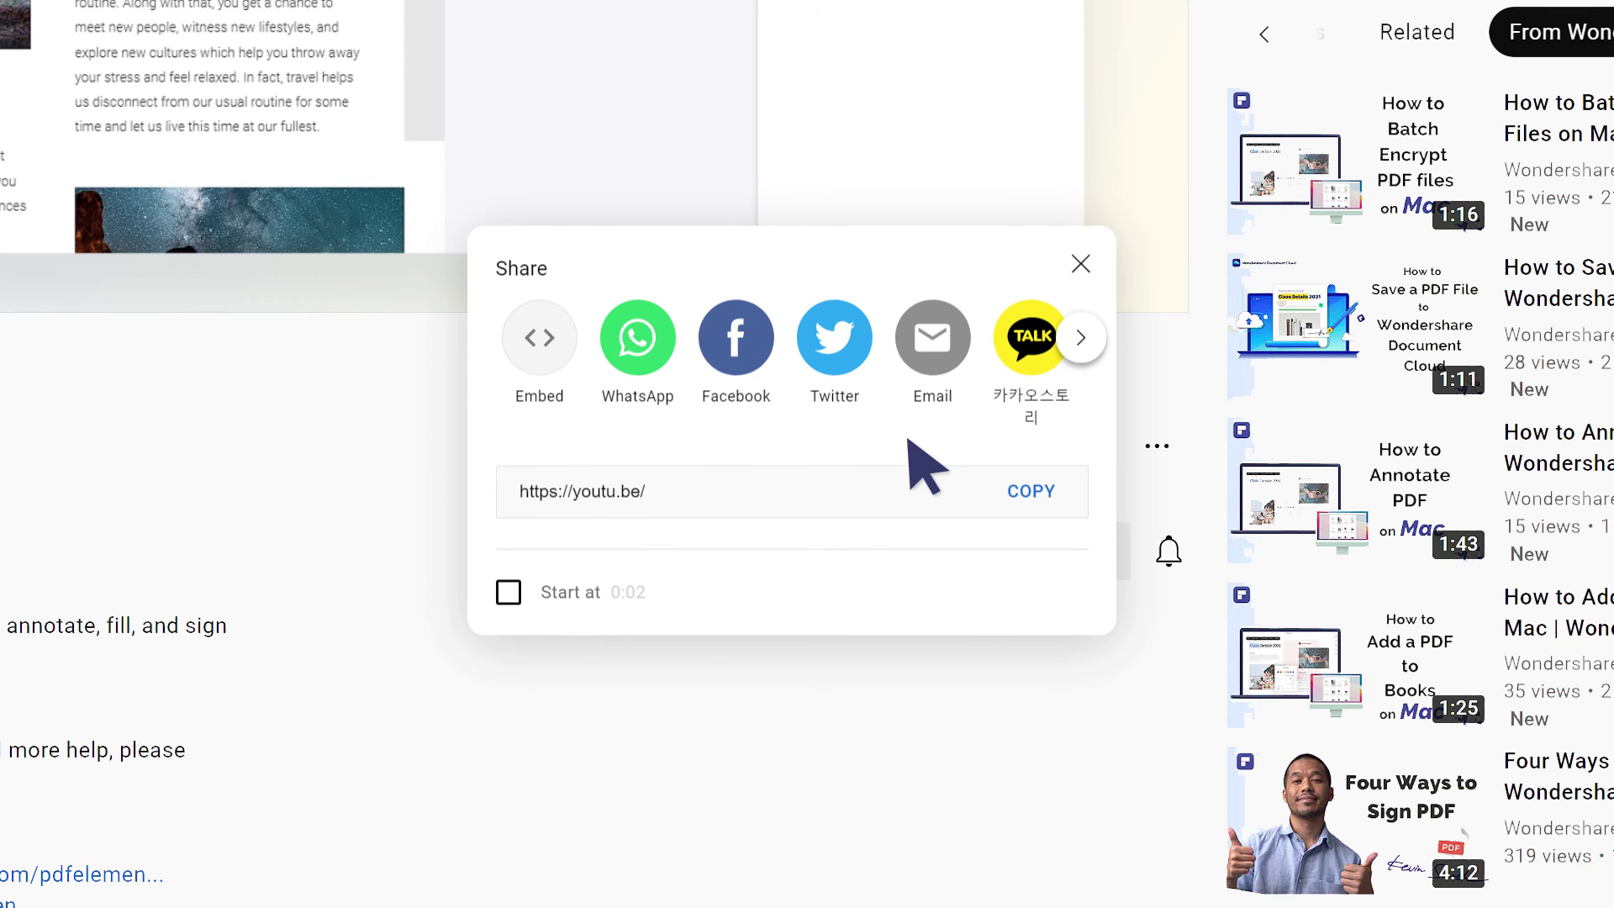